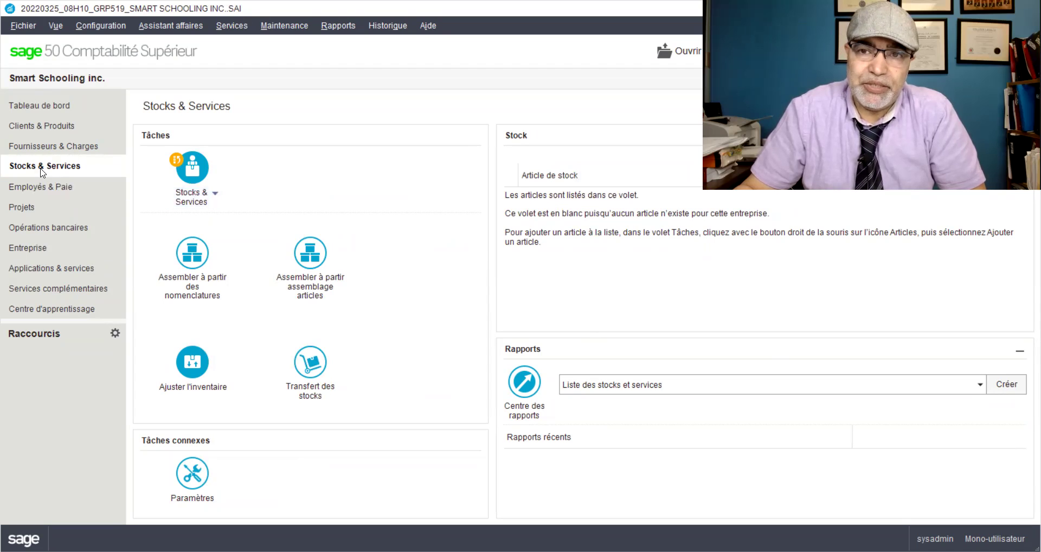
# - Start a new service-type item record numbered FSI with the description "Formation en soins infirmiers"
pyautogui.click(216, 195)
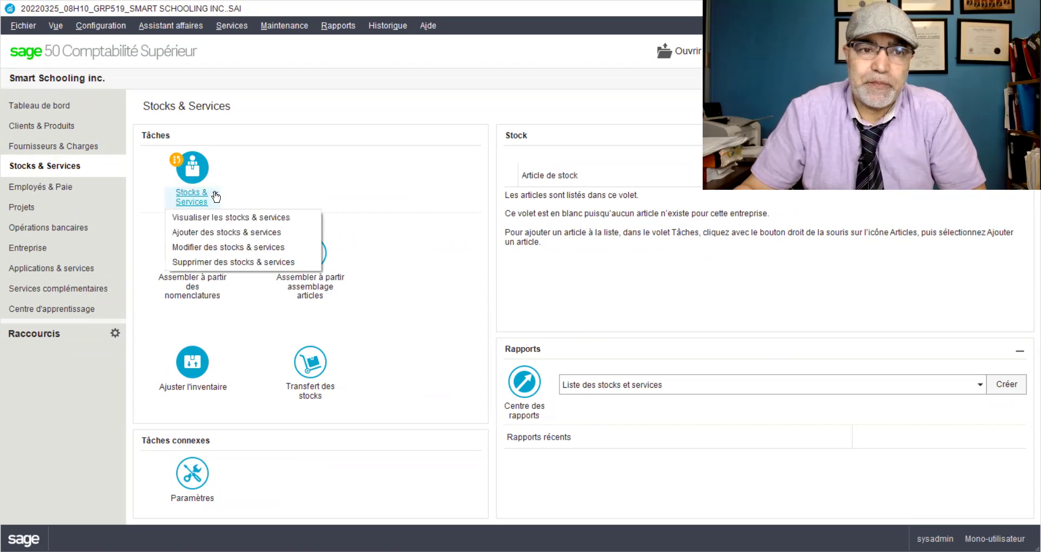
pyautogui.click(207, 233)
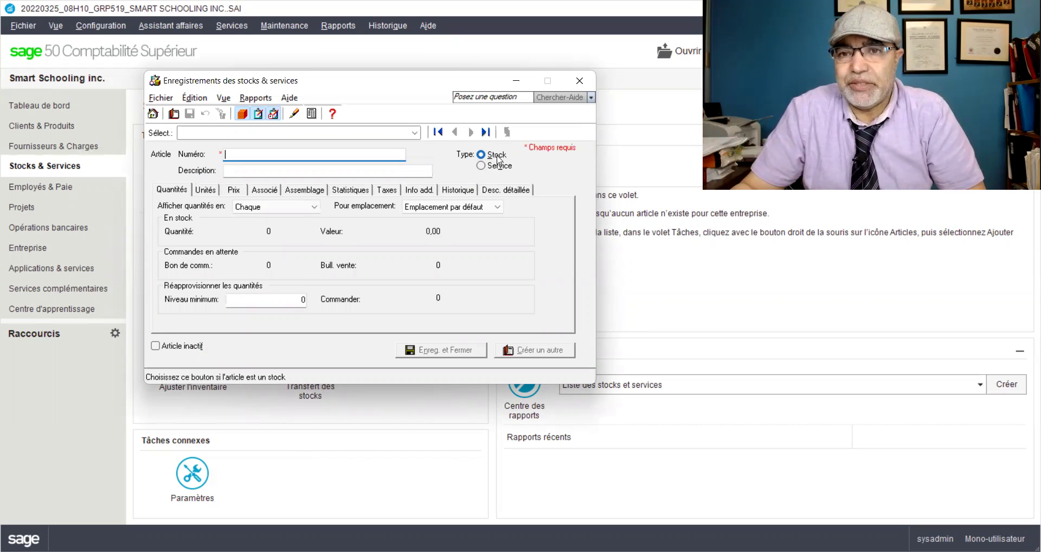
pyautogui.click(482, 166)
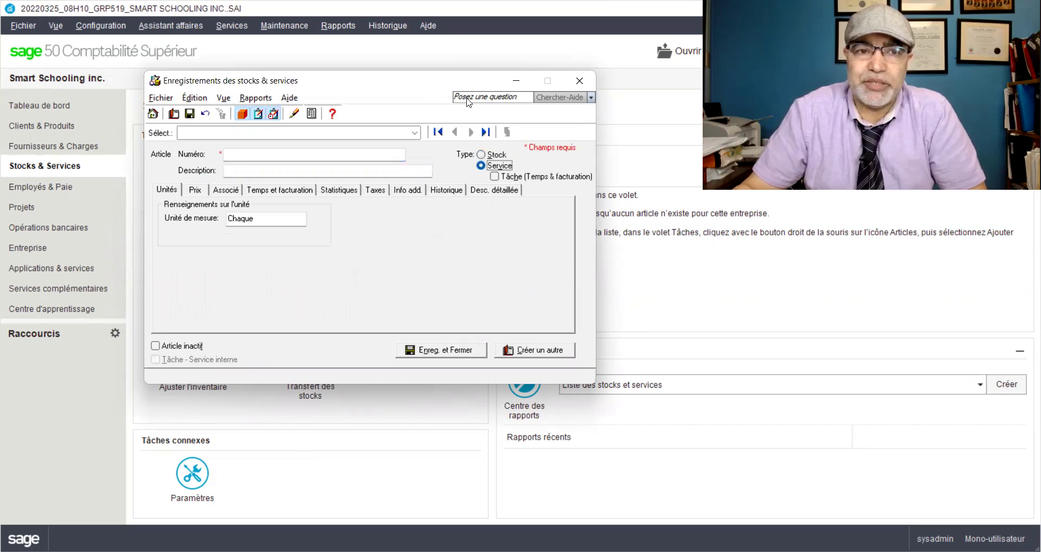
pyautogui.click(336, 173)
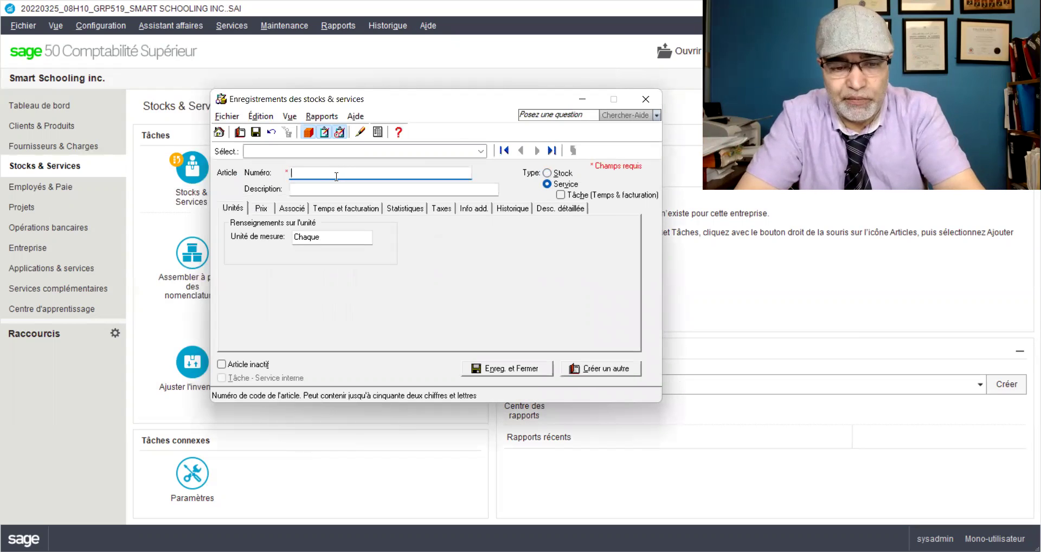
pyautogui.write('FSI')
pyautogui.click(293, 188)
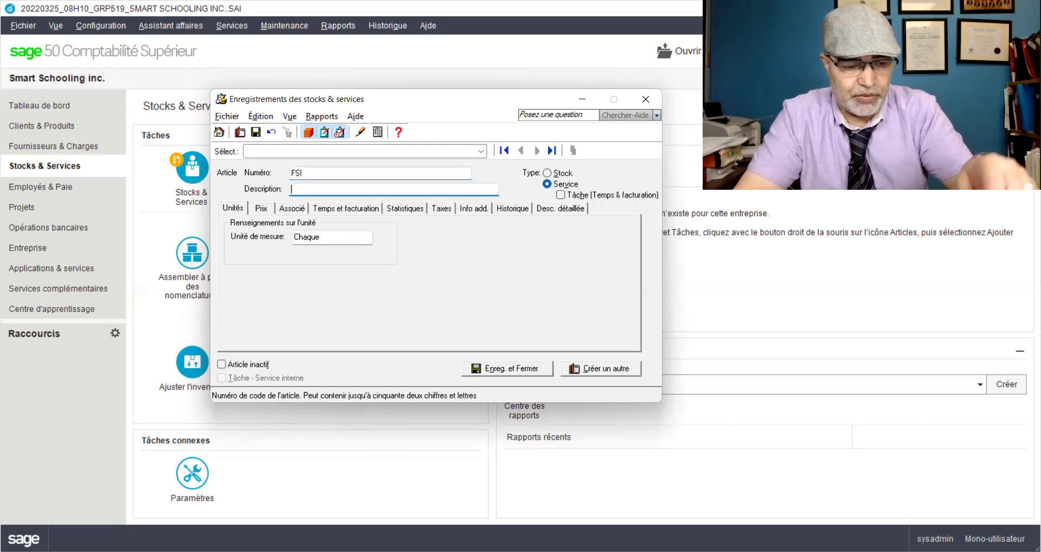
pyautogui.write('Formation en soins infirmiers')
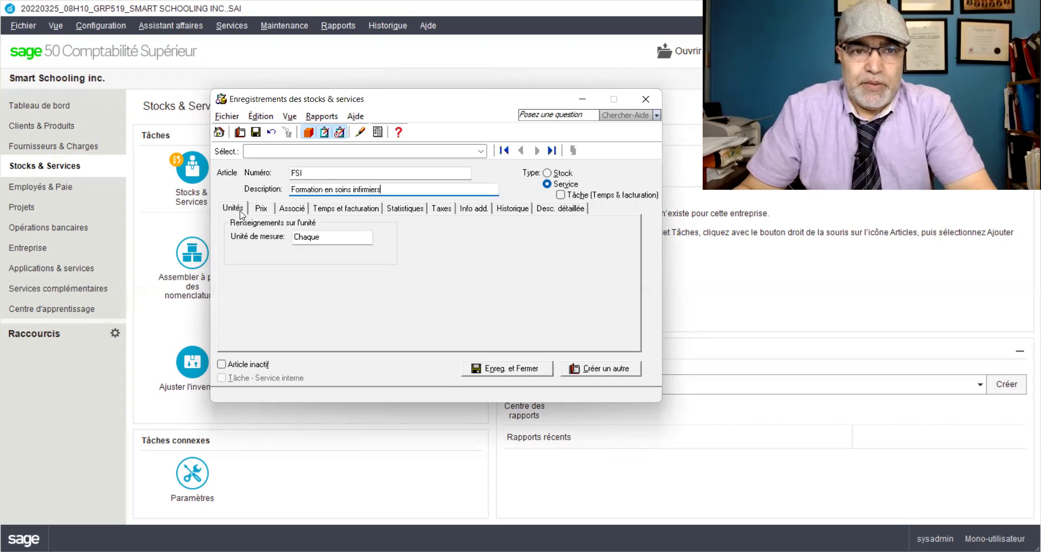
# - Link the FSI service to revenue account 4310 Formation en soins infirmiers and save it, opening a blank record for another item
pyautogui.click(326, 237)
pyautogui.moveTo(326, 237); pyautogui.dragTo(285, 239)
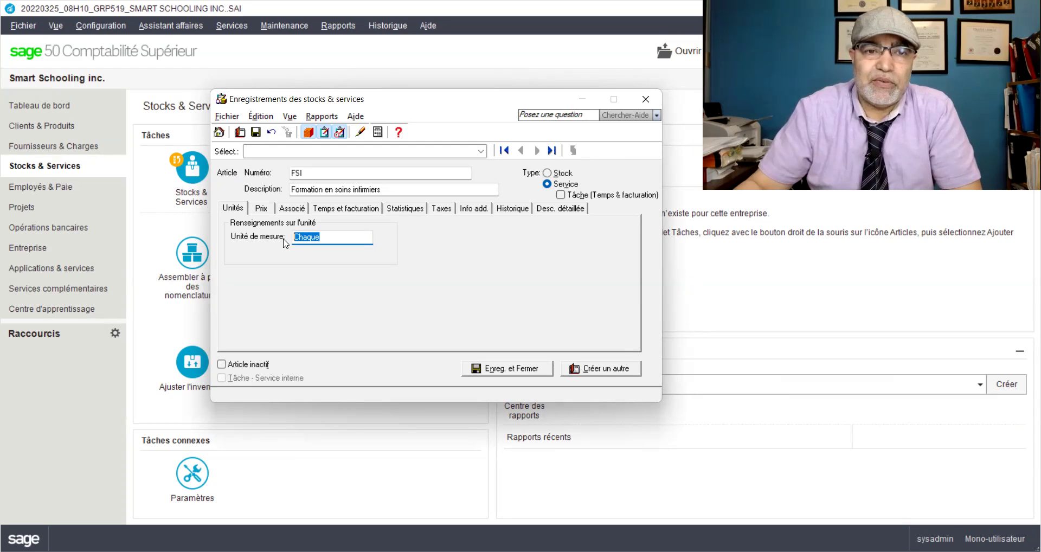
pyautogui.click(261, 209)
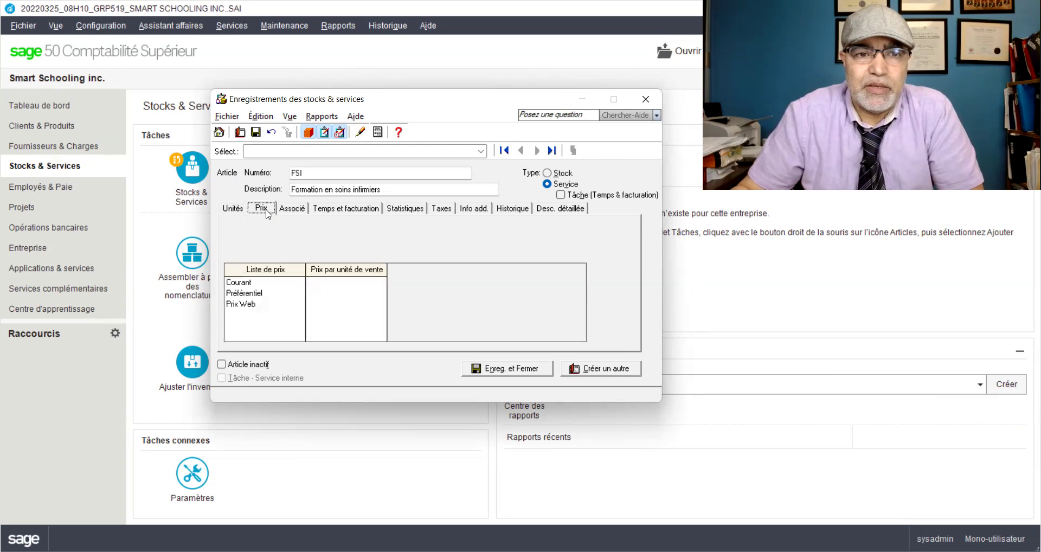
pyautogui.click(297, 211)
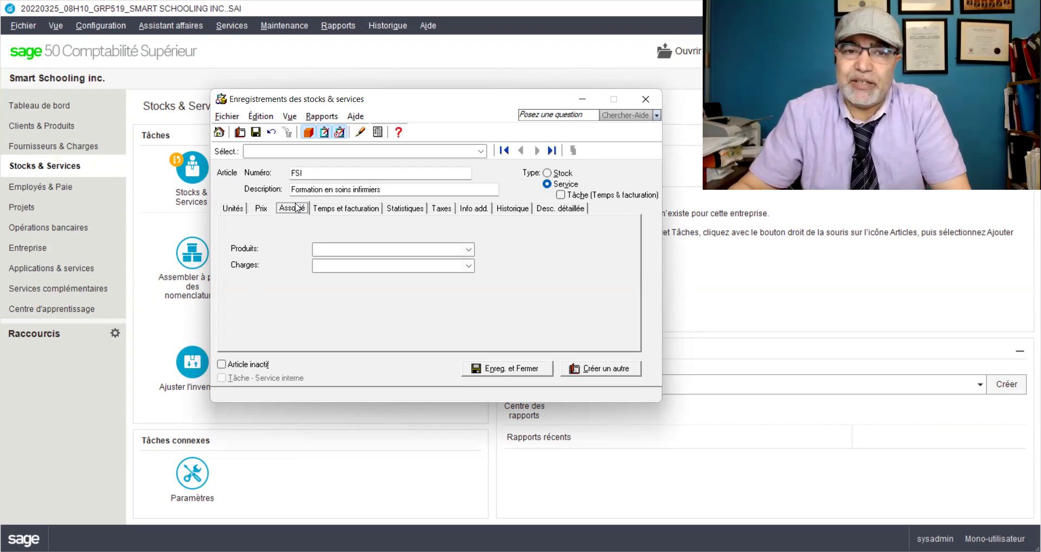
pyautogui.click(469, 250)
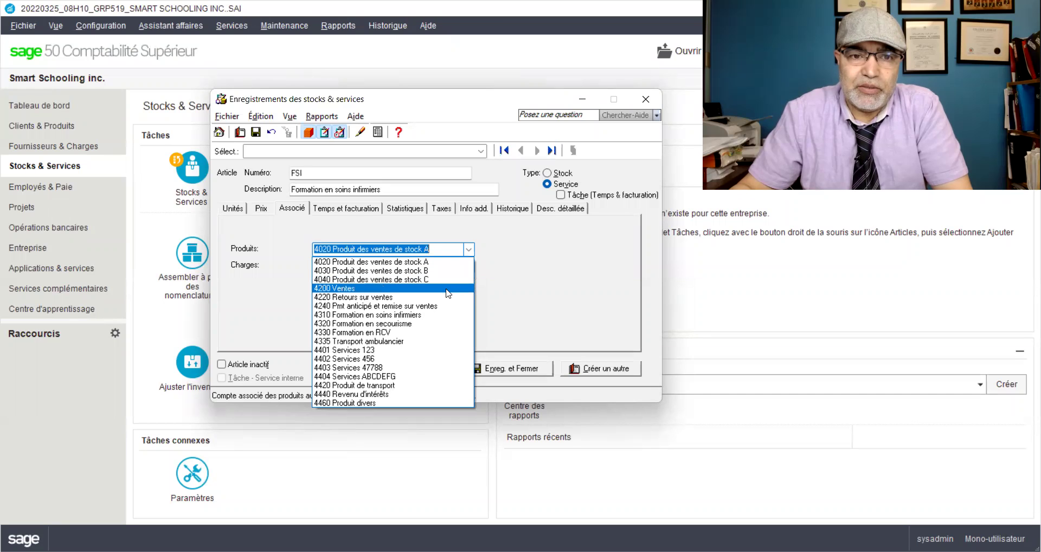
pyautogui.click(417, 314)
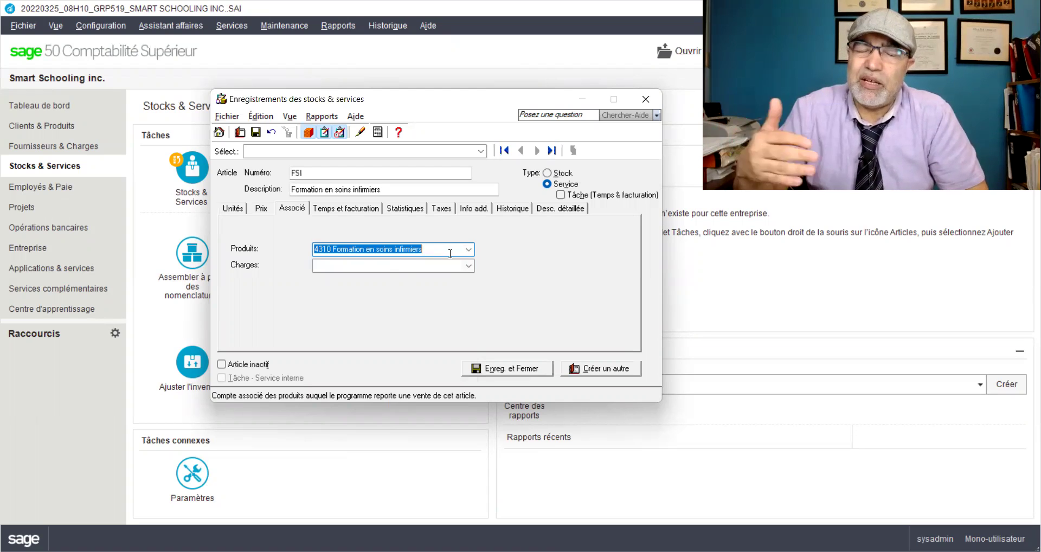
pyautogui.click(578, 368)
# - Enter "Transport ambulancier" as the new service's description and TRPAMBL as its item number
pyautogui.click(384, 188)
pyautogui.write('Tra')
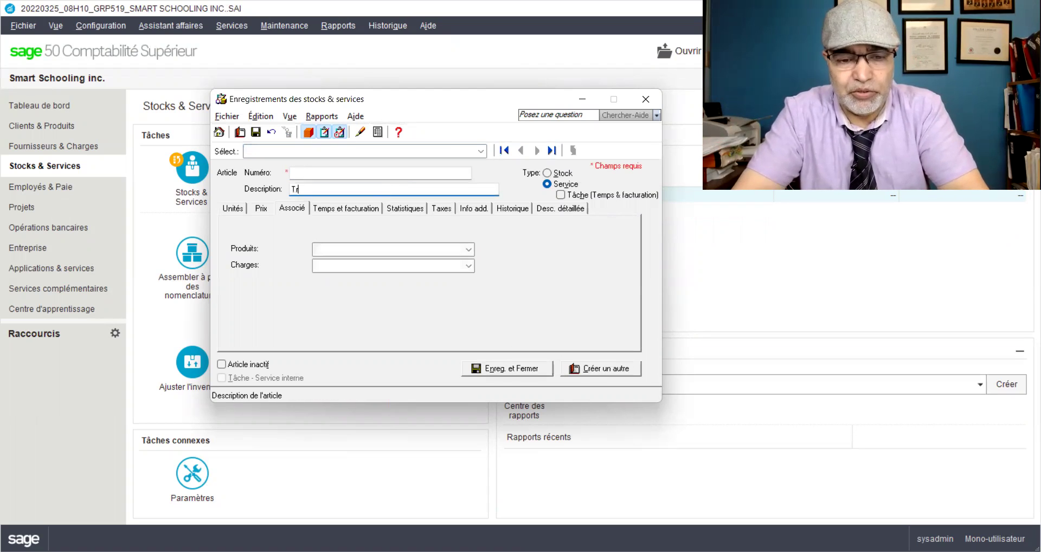
pyautogui.press('BackSpace')
pyautogui.write('ansport ambulancie')
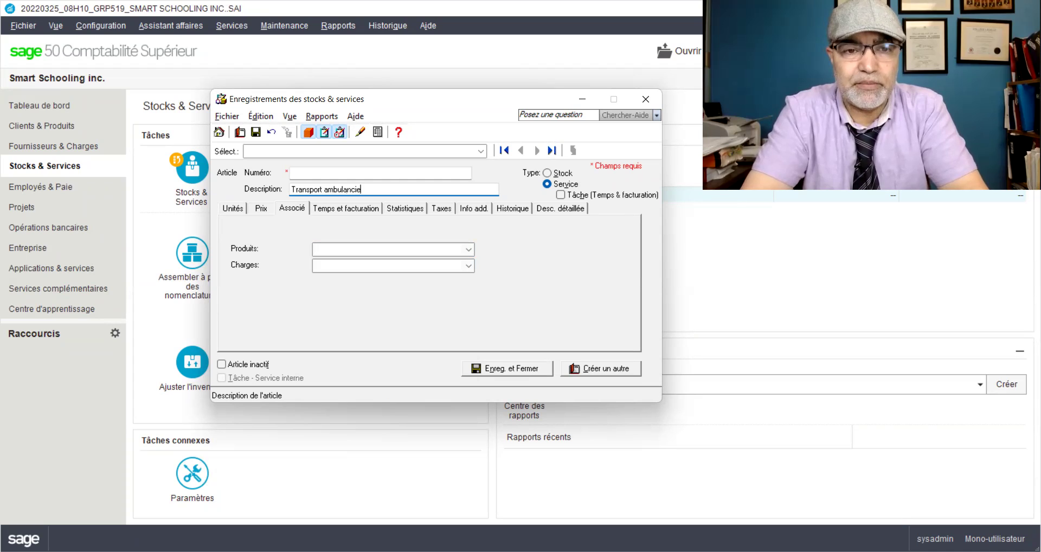
pyautogui.write('r')
pyautogui.click(334, 173)
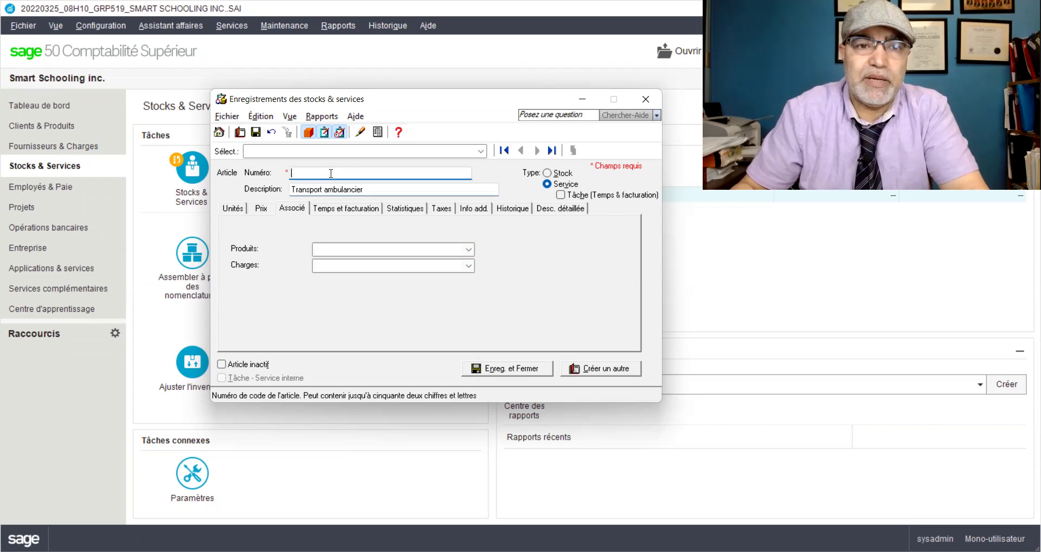
pyautogui.write('TR')
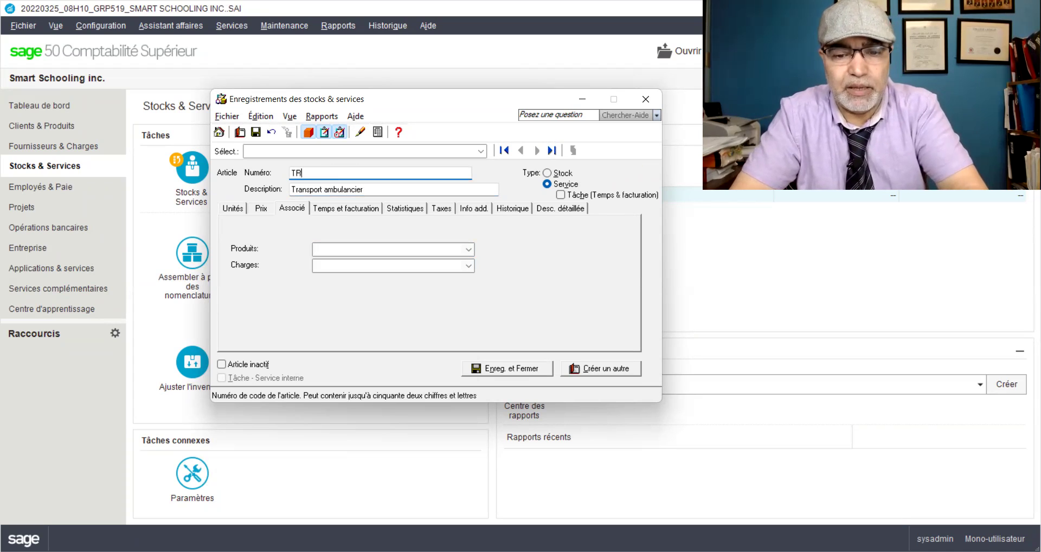
pyautogui.write('PAMBL')
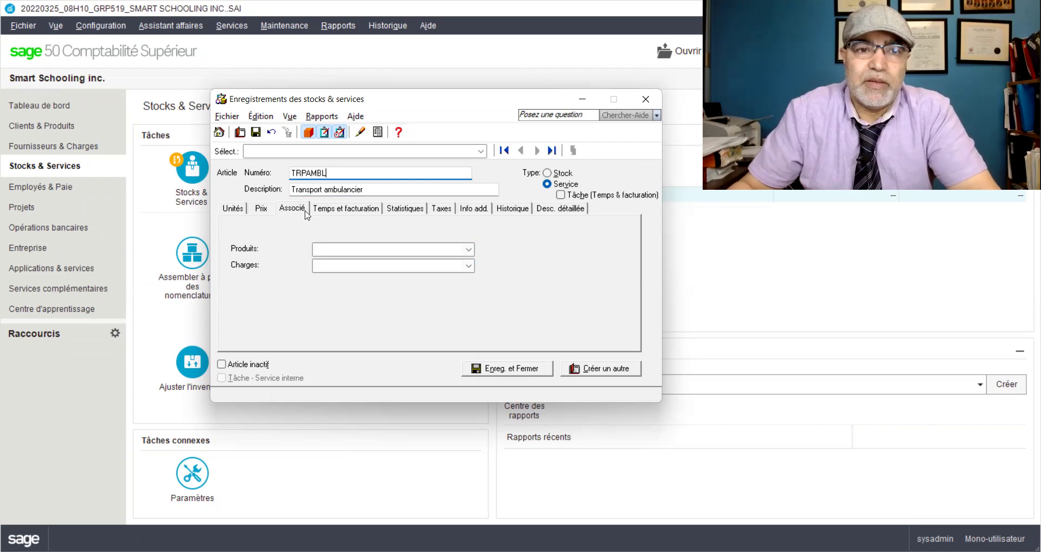
# - Link the TRPAMBL service to revenue account 4335 Transport ambulancier and save it, opening a blank record for another item
pyautogui.click(465, 253)
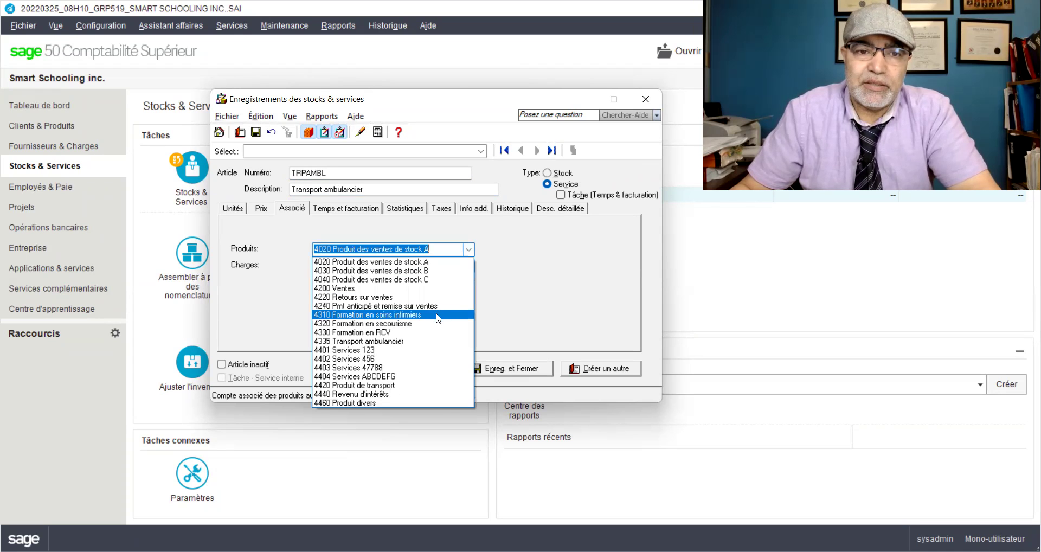
pyautogui.click(394, 342)
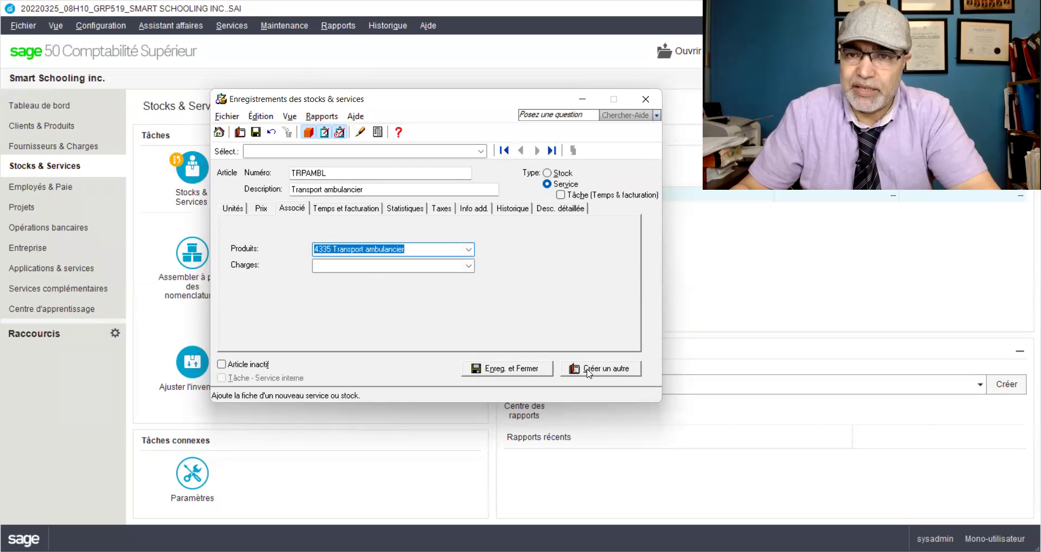
pyautogui.click(629, 374)
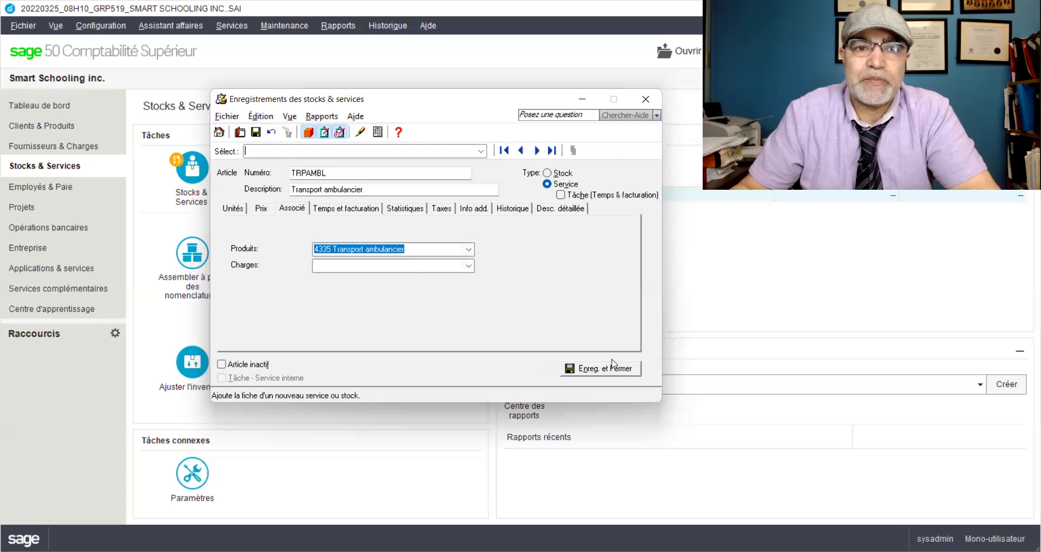
# - Enter "Formation en secourisme rural" as the new service's description and FSR as its item number
pyautogui.click(313, 190)
pyautogui.write('Form')
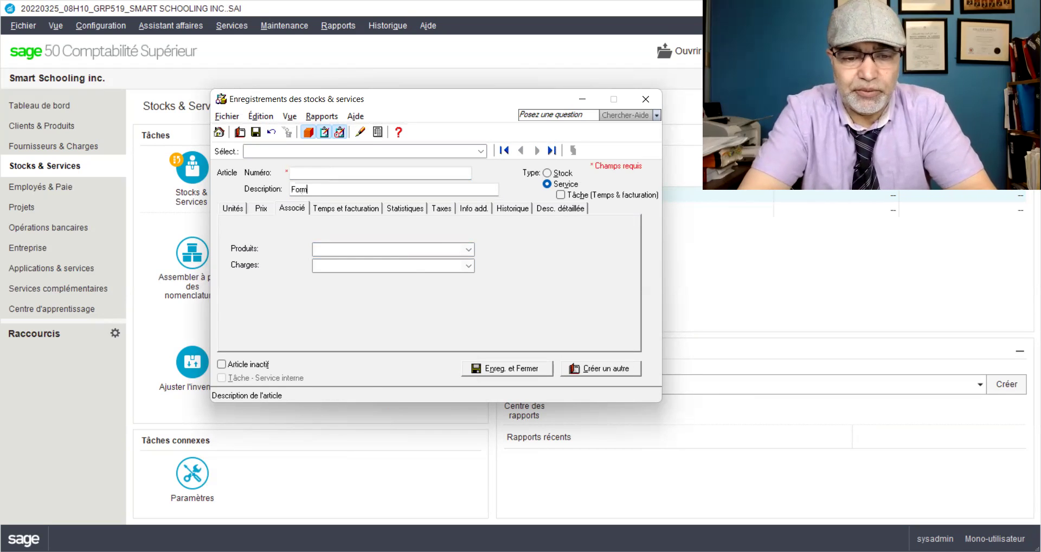
pyautogui.write('ation en s')
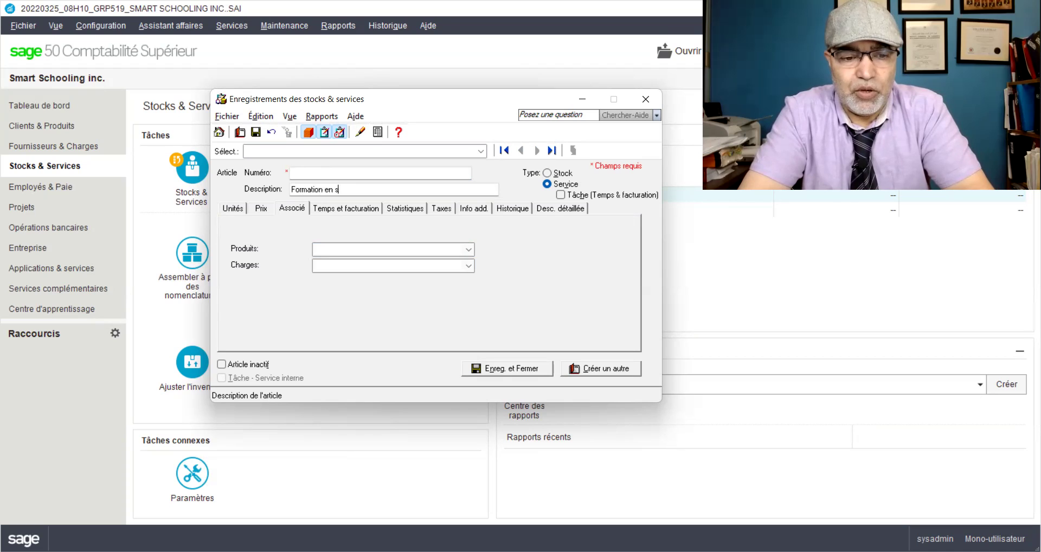
pyautogui.write('ecourisme')
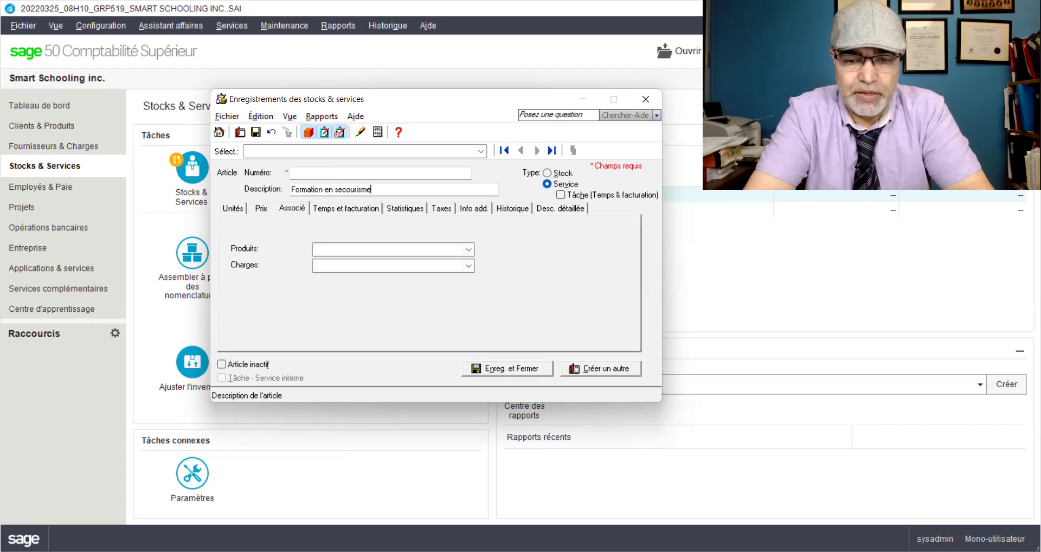
pyautogui.write(' ru')
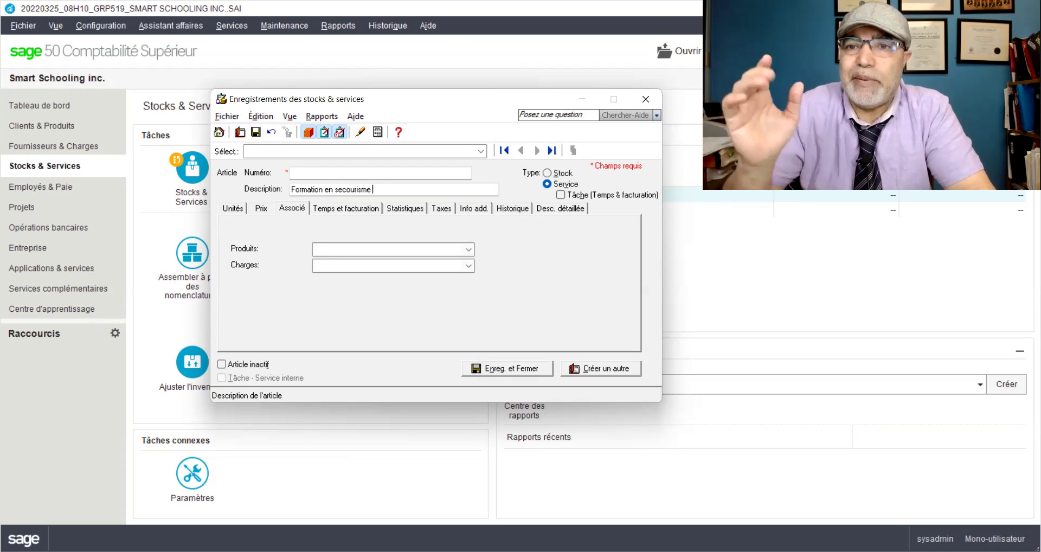
pyautogui.write('ral')
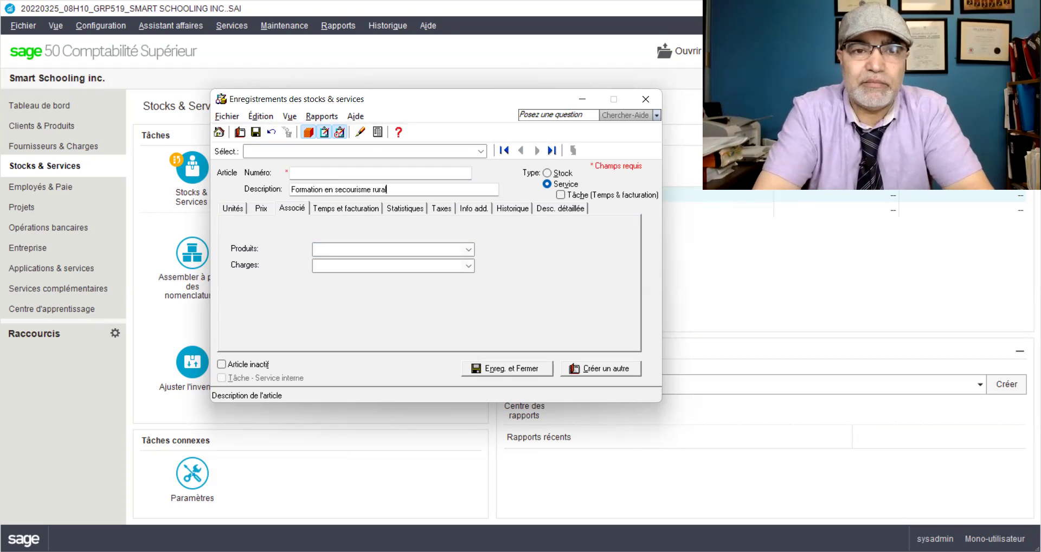
pyautogui.click(304, 171)
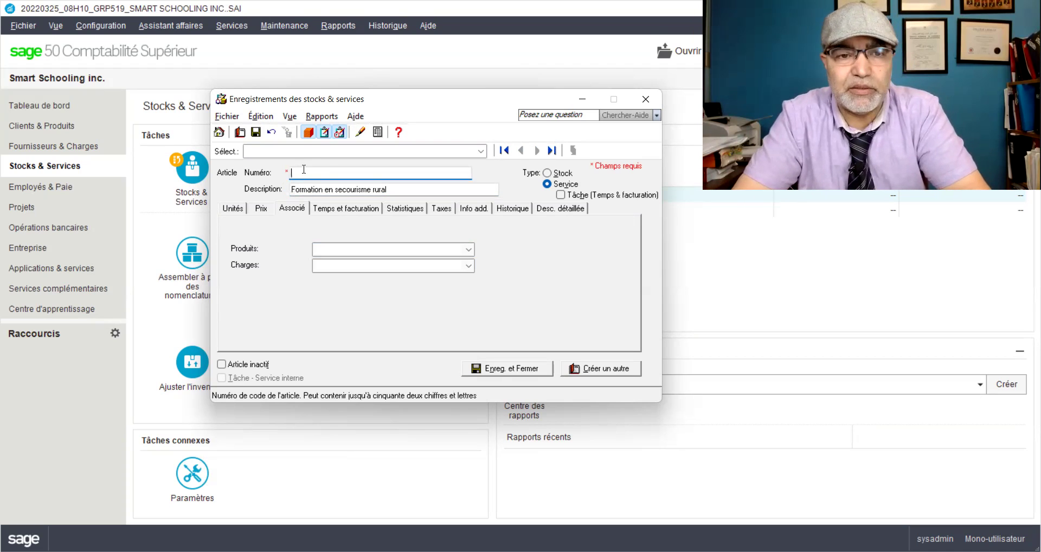
pyautogui.write('FSR')
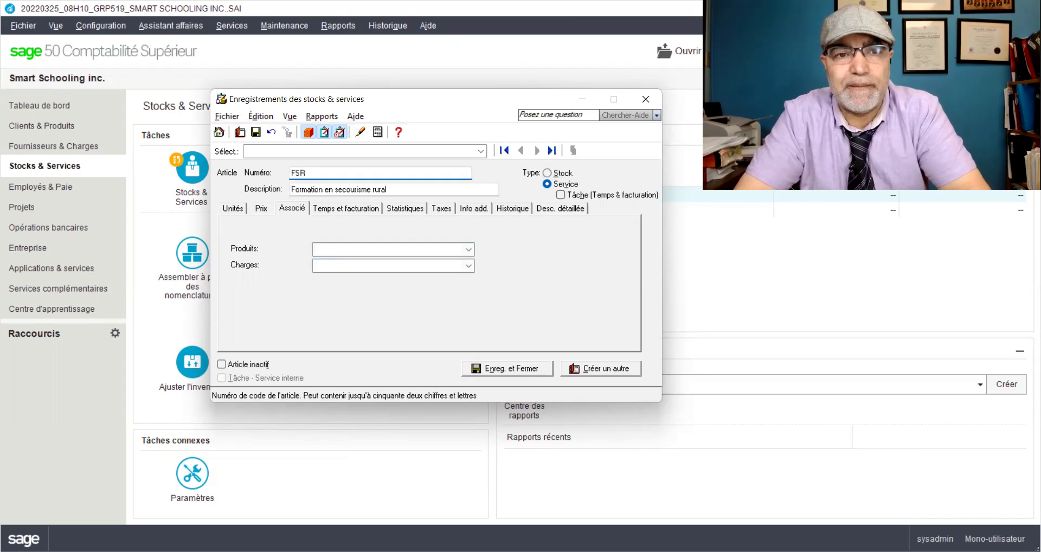
# - Link the FSR service to revenue account 4320 Formation en secourisme, then save the record and close it
pyautogui.click(469, 251)
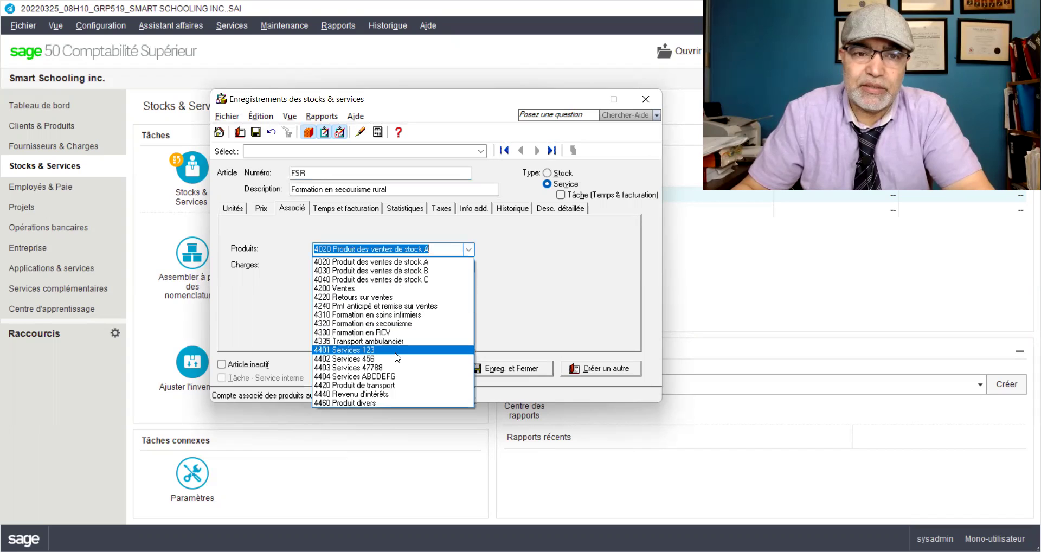
pyautogui.click(383, 323)
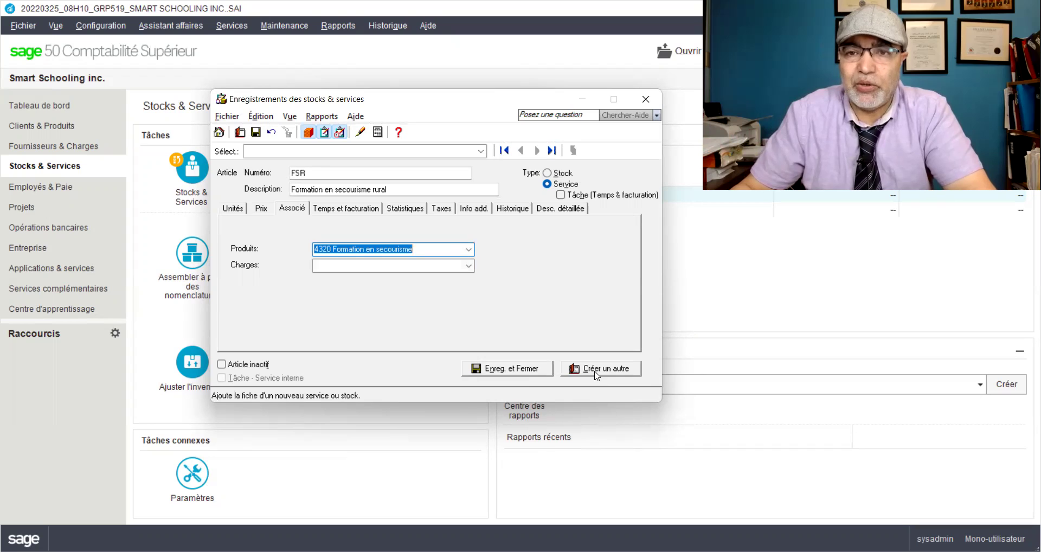
pyautogui.click(524, 370)
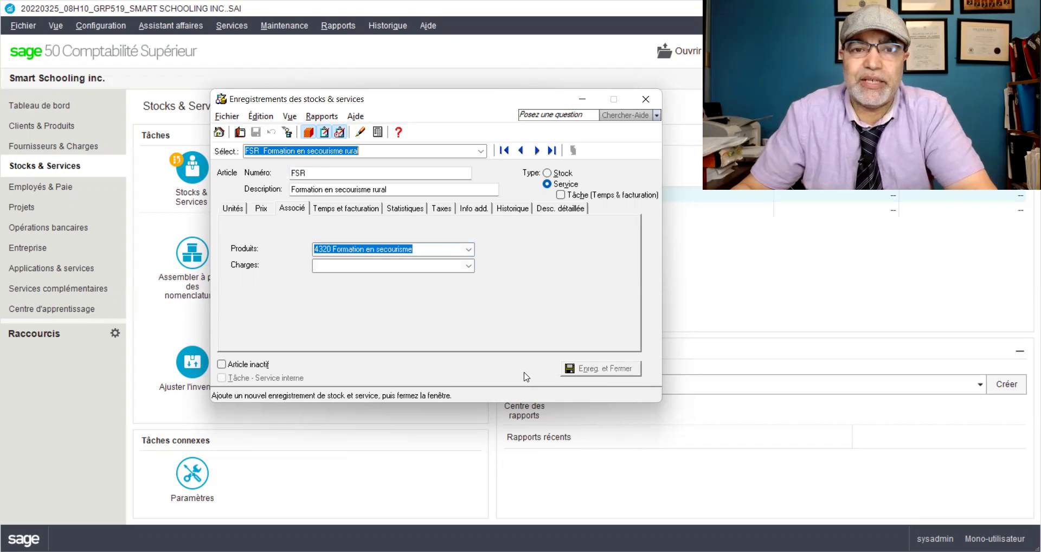